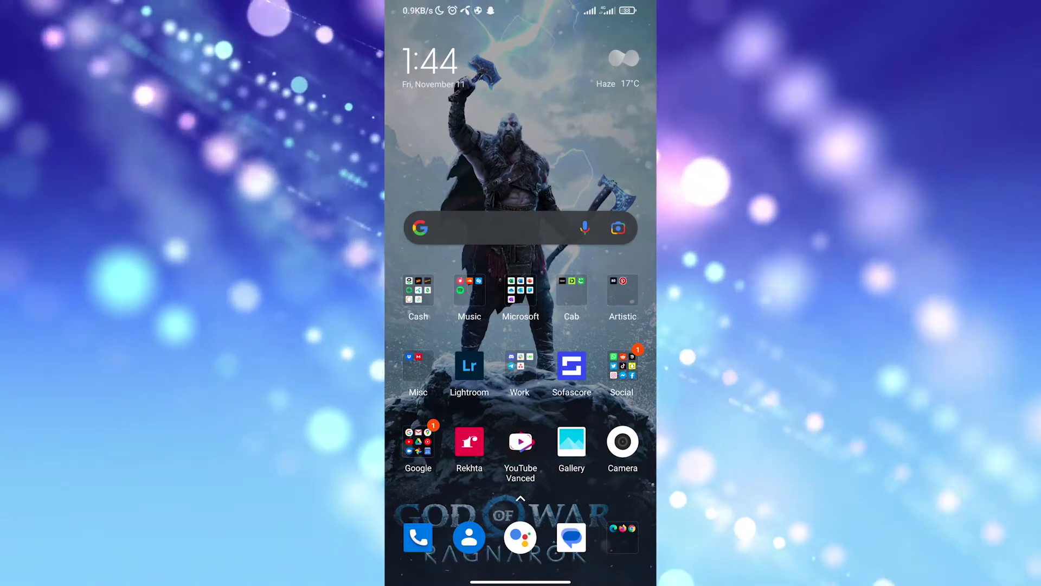
Find the Social folder on the home screen and launch Viber
{"action": "left_click_drag", "start_coordinate": [521, 488], "coordinate": [521, 271]}
{"action": "left_click_drag", "start_coordinate": [521, 217], "coordinate": [520, 433]}
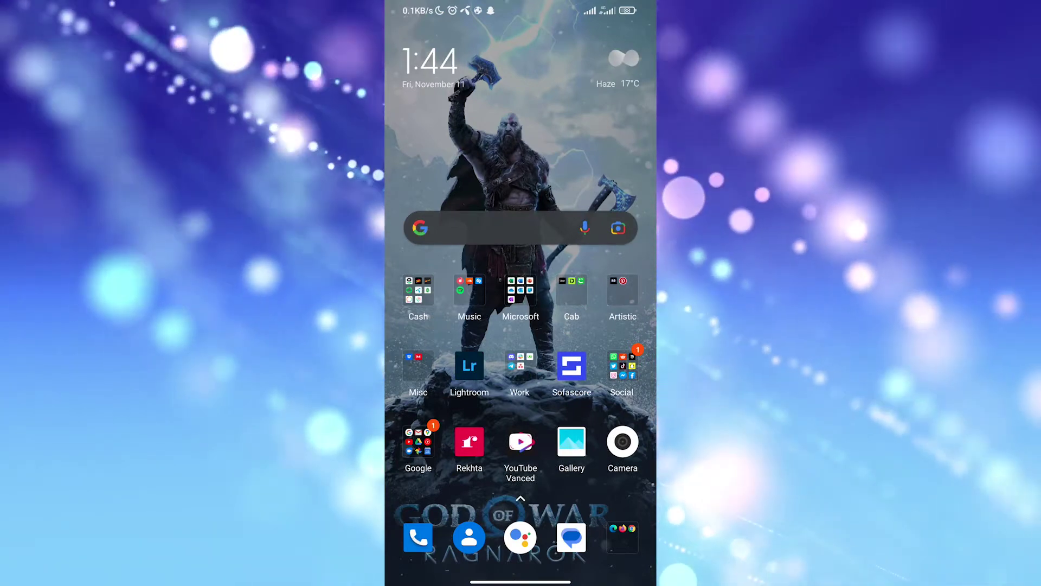
{"action": "left_click_drag", "start_coordinate": [597, 325], "coordinate": [434, 325]}
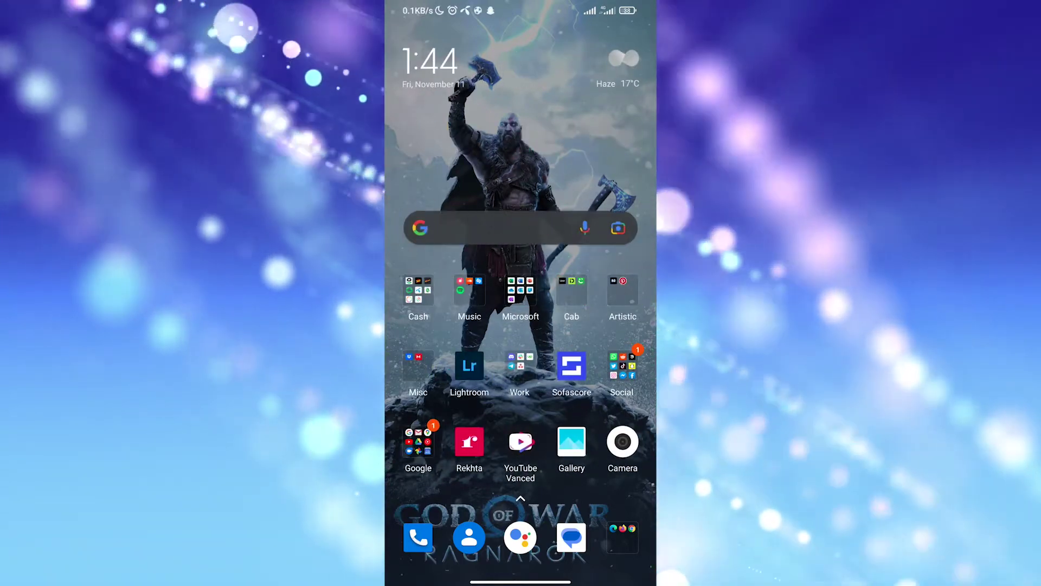
{"action": "left_click_drag", "start_coordinate": [596, 326], "coordinate": [537, 325]}
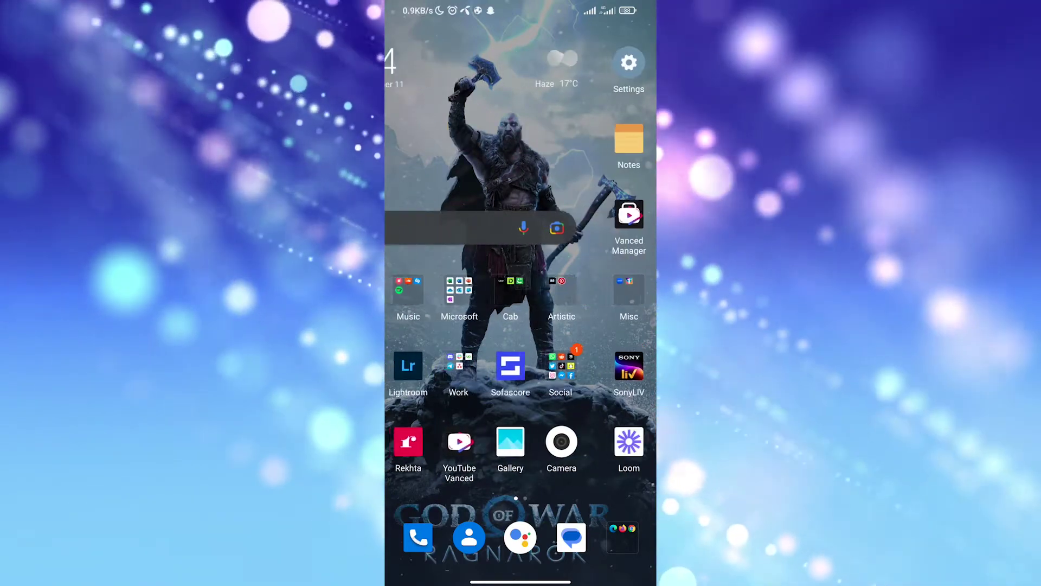
{"action": "mouse_move", "coordinate": [434, 326]}
{"action": "left_mouse_down"}
{"action": "mouse_move", "coordinate": [596, 325]}
{"action": "mouse_move", "coordinate": [434, 325]}
{"action": "left_mouse_up"}
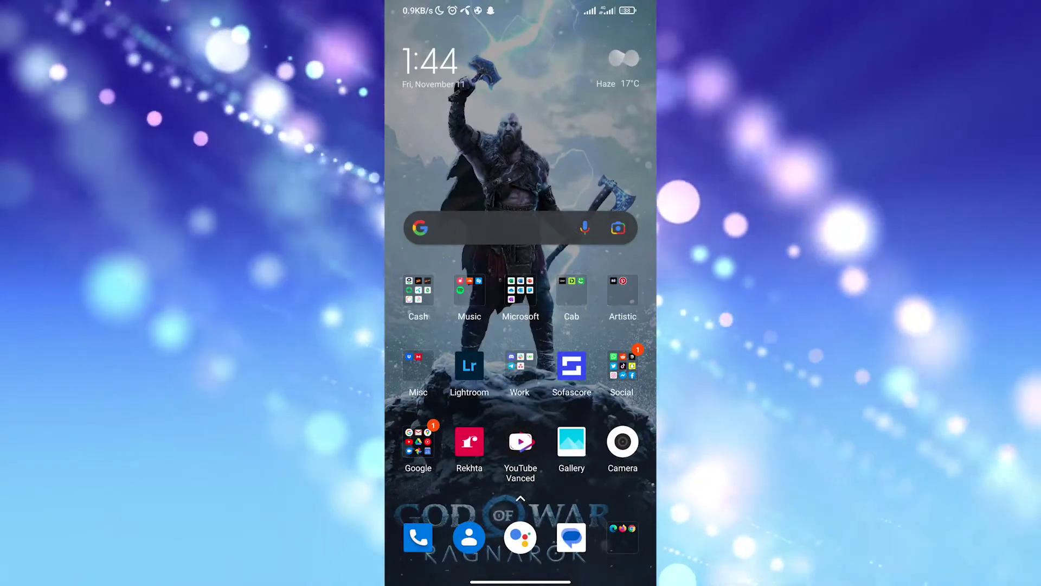
{"action": "left_click", "coordinate": [622, 366]}
{"action": "left_click", "coordinate": [454, 411]}
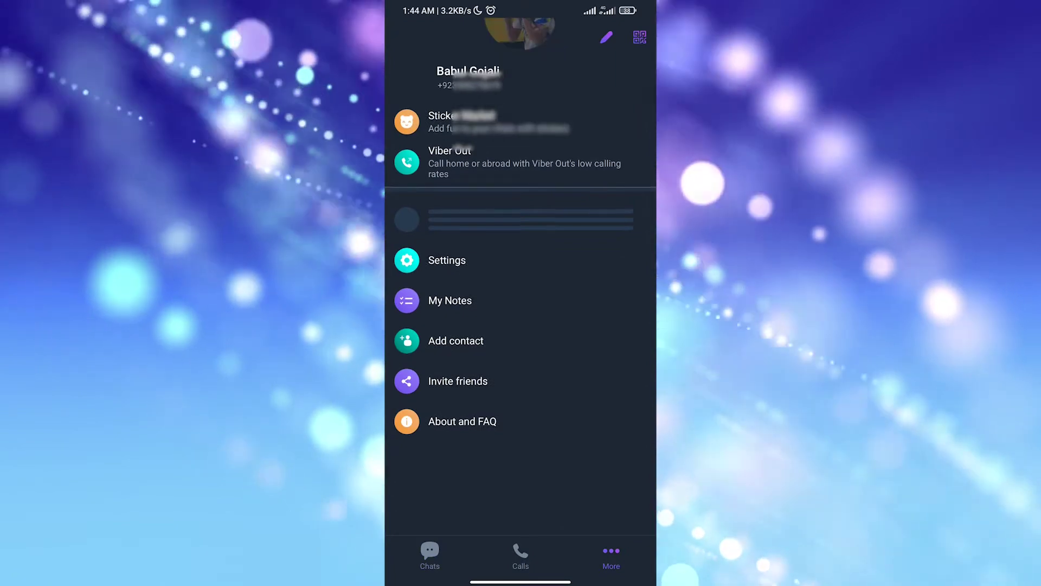
Go to Viber's Settings > Account > Viber backup page
{"action": "scroll", "coordinate": [520, 326], "scroll_direction": "up", "scroll_amount": 2}
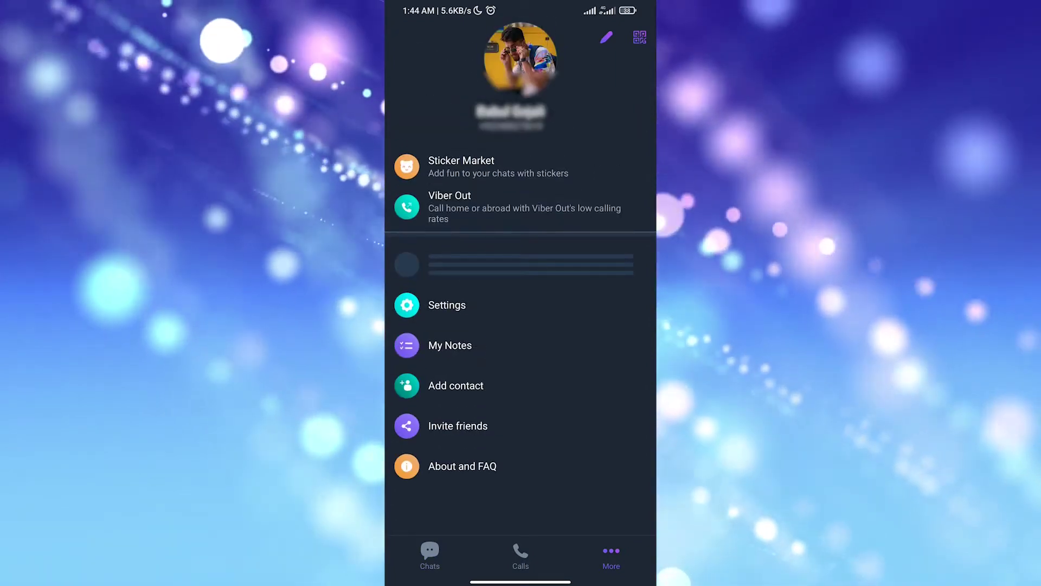
{"action": "left_click", "coordinate": [447, 305]}
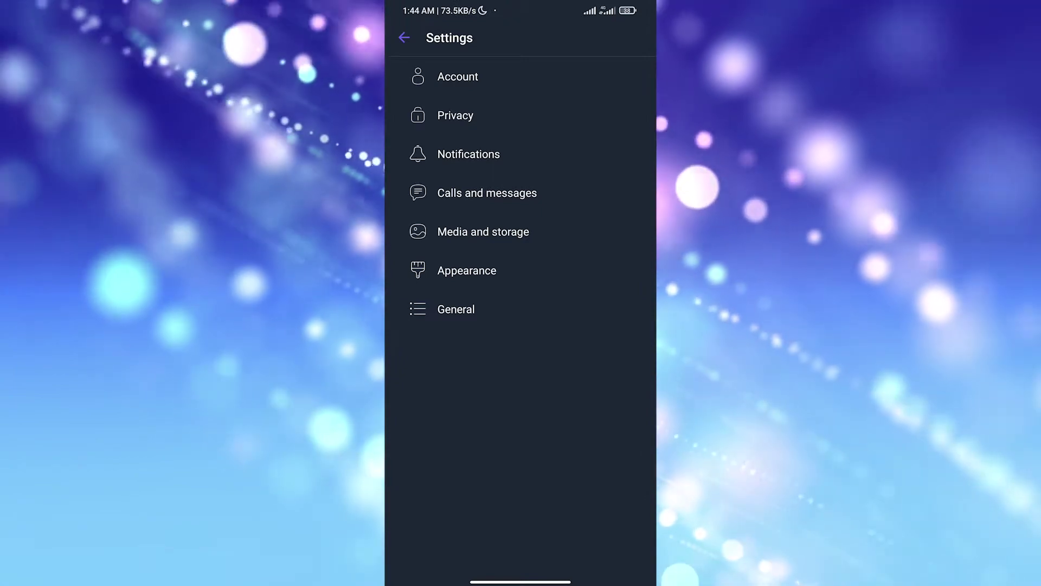
{"action": "left_click", "coordinate": [457, 77]}
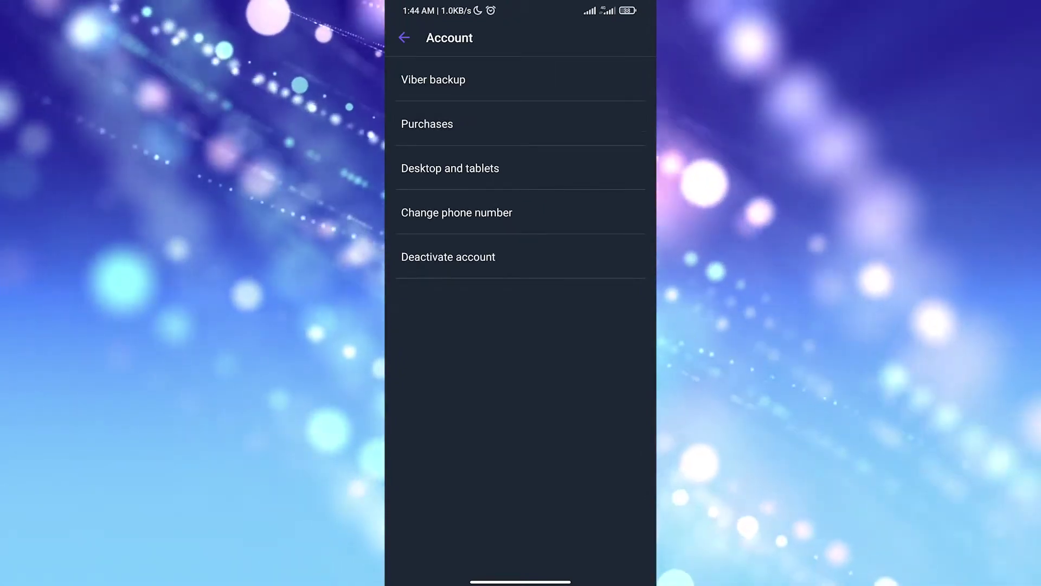
{"action": "left_click", "coordinate": [433, 79]}
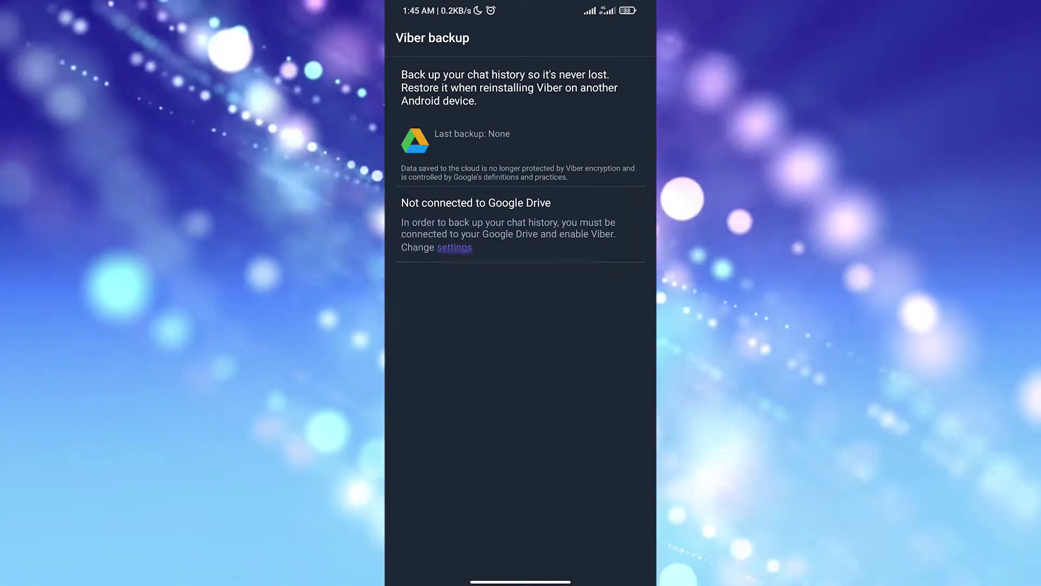
Link the first Google account for backups and grant Viber Google Drive access
{"action": "left_click", "coordinate": [454, 248]}
{"action": "key", "text": "Escape"}
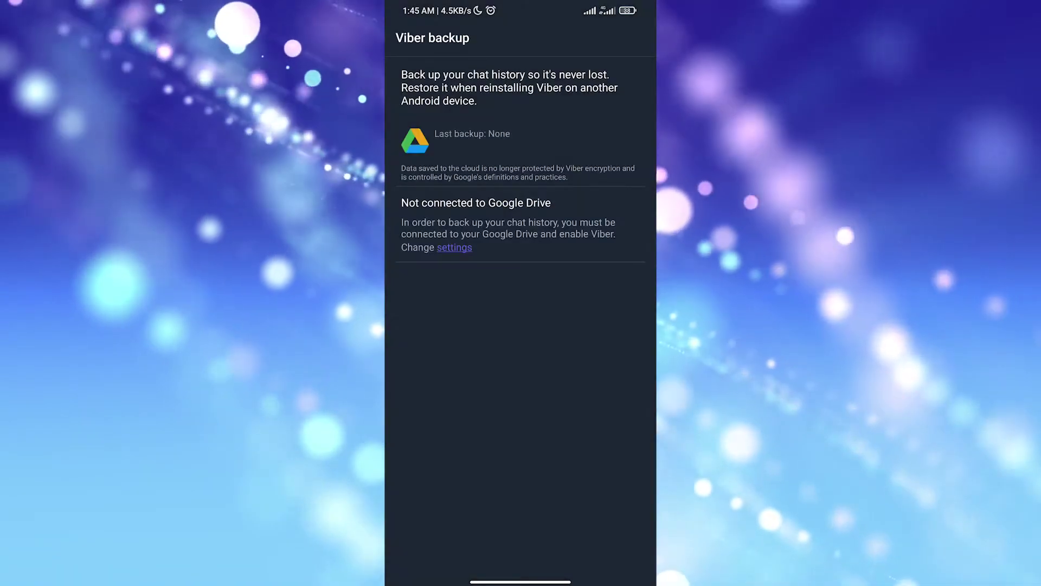
{"action": "left_click", "coordinate": [454, 247]}
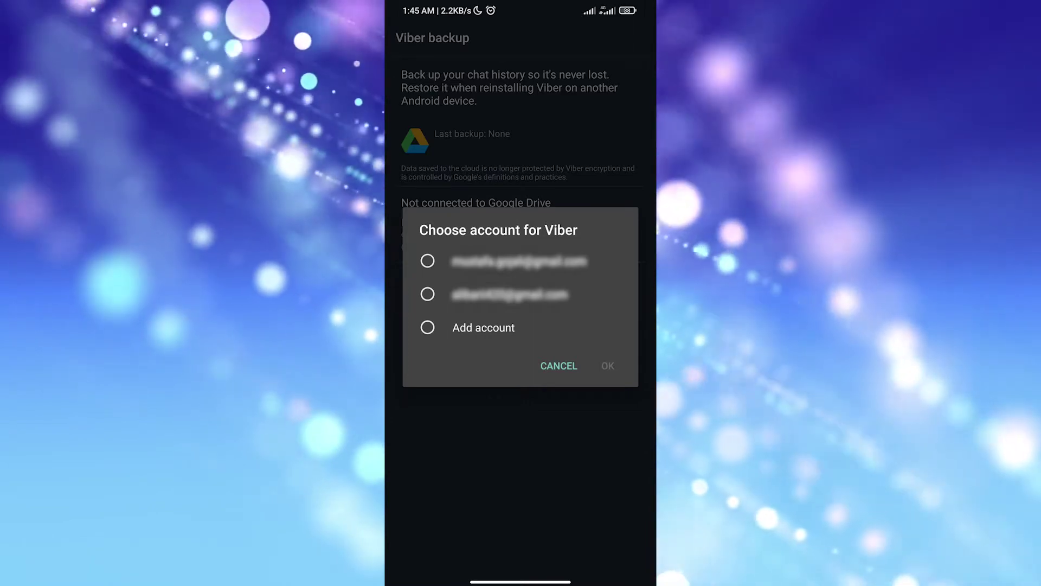
{"action": "left_click", "coordinate": [427, 261]}
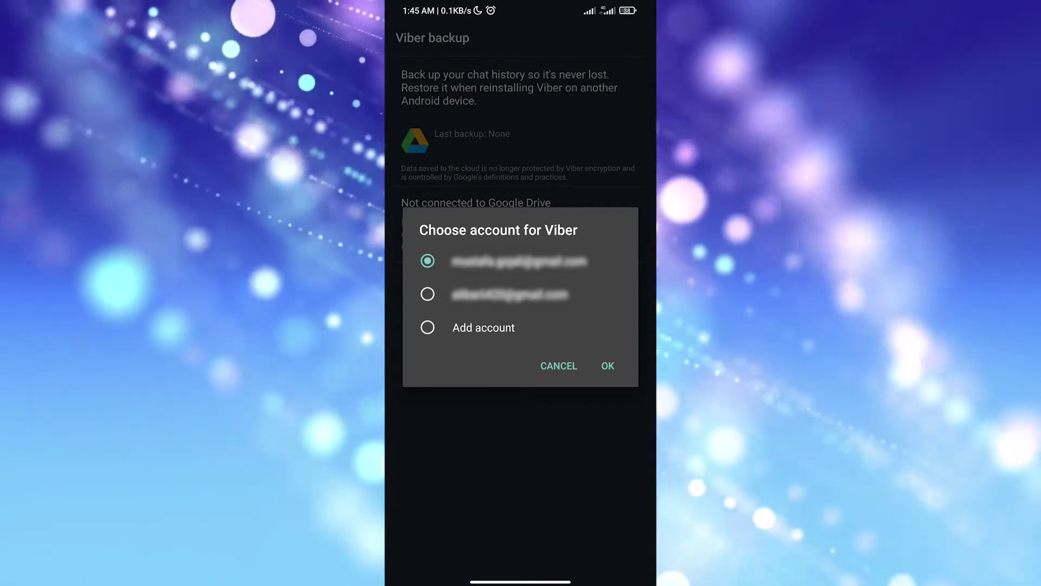
{"action": "left_click", "coordinate": [608, 366]}
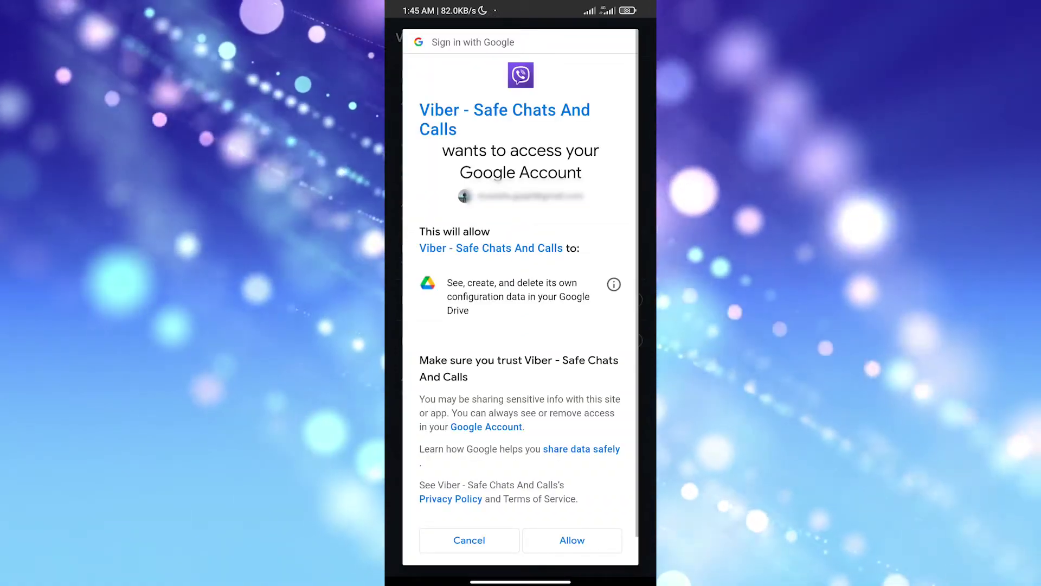
{"action": "left_click", "coordinate": [572, 541]}
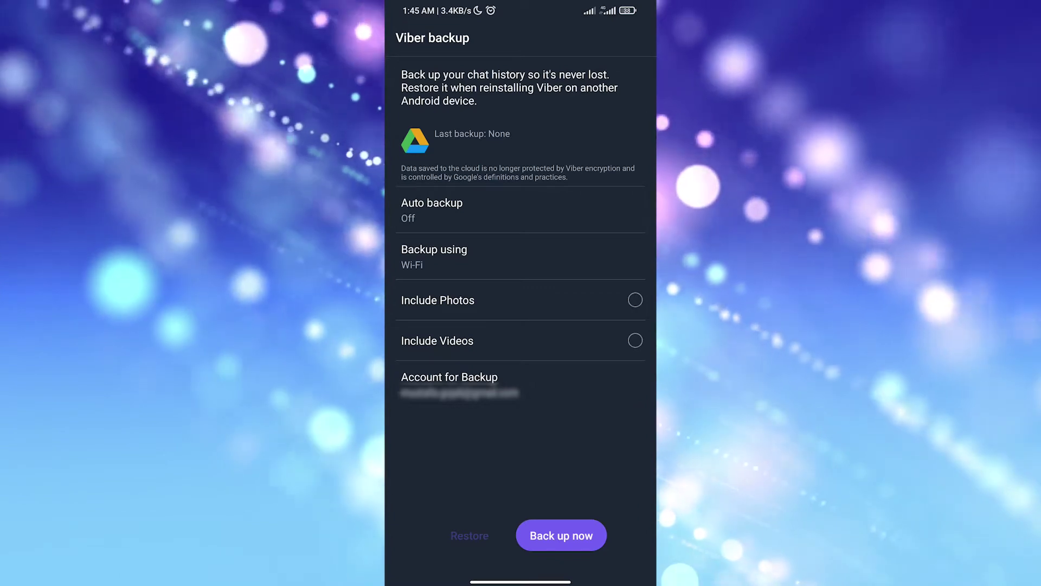
Start a Google Drive backup excluding photos, keeping the backup network as Wi-Fi only
{"action": "left_click", "coordinate": [561, 535]}
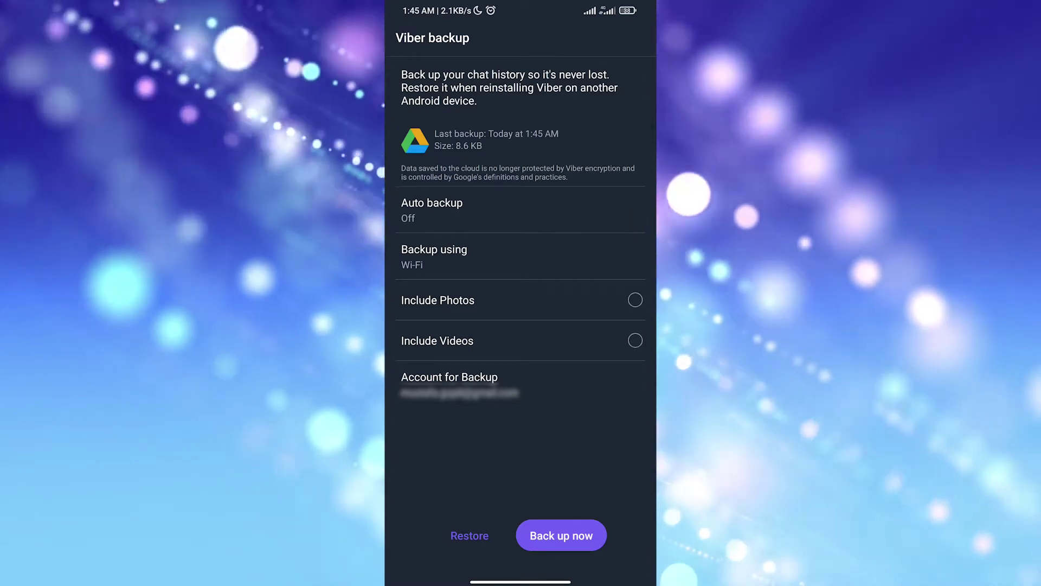
{"action": "left_click", "coordinate": [432, 208]}
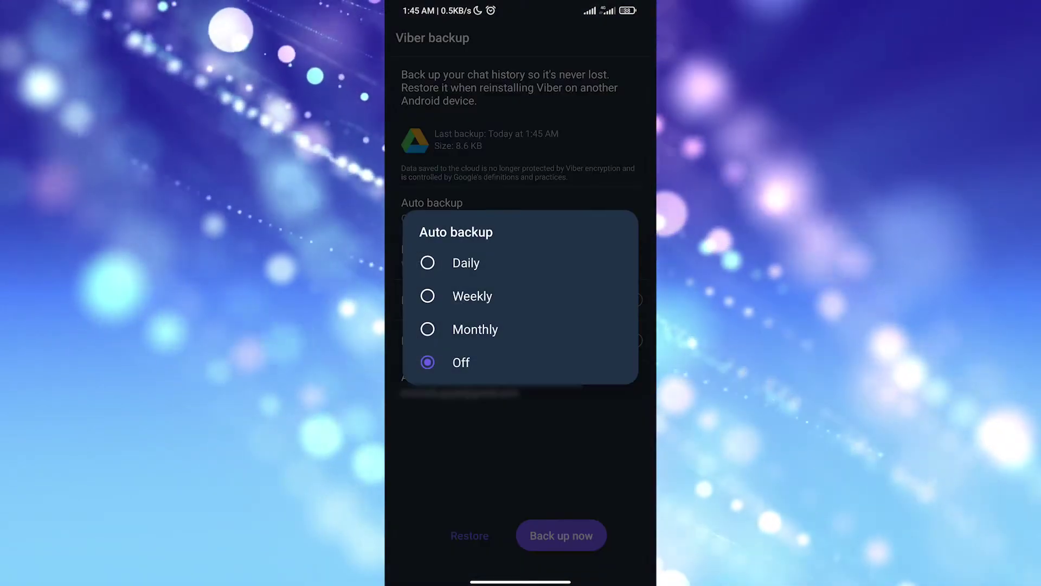
{"action": "key", "text": "Escape"}
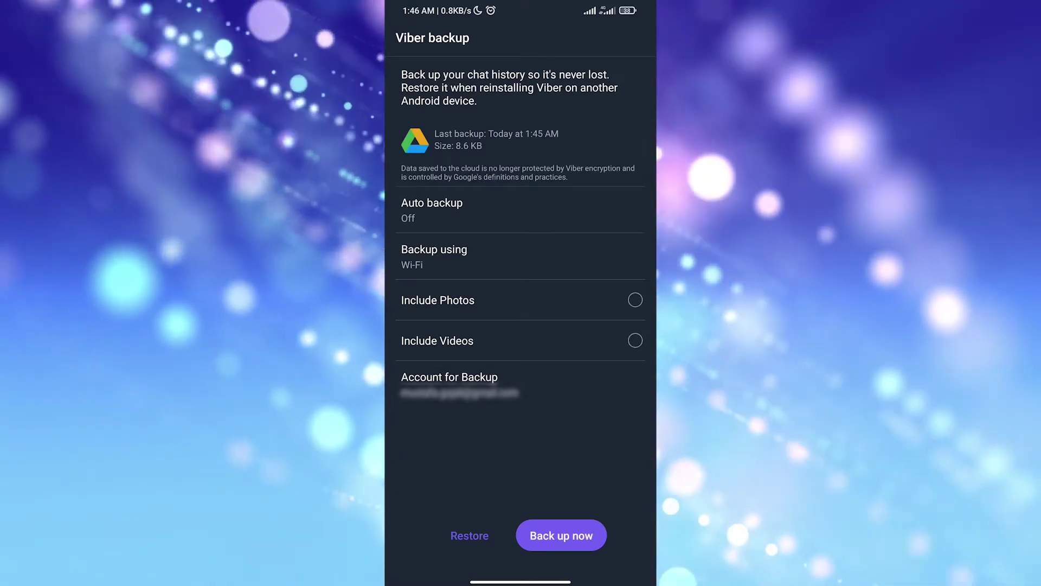
{"action": "left_click", "coordinate": [438, 299]}
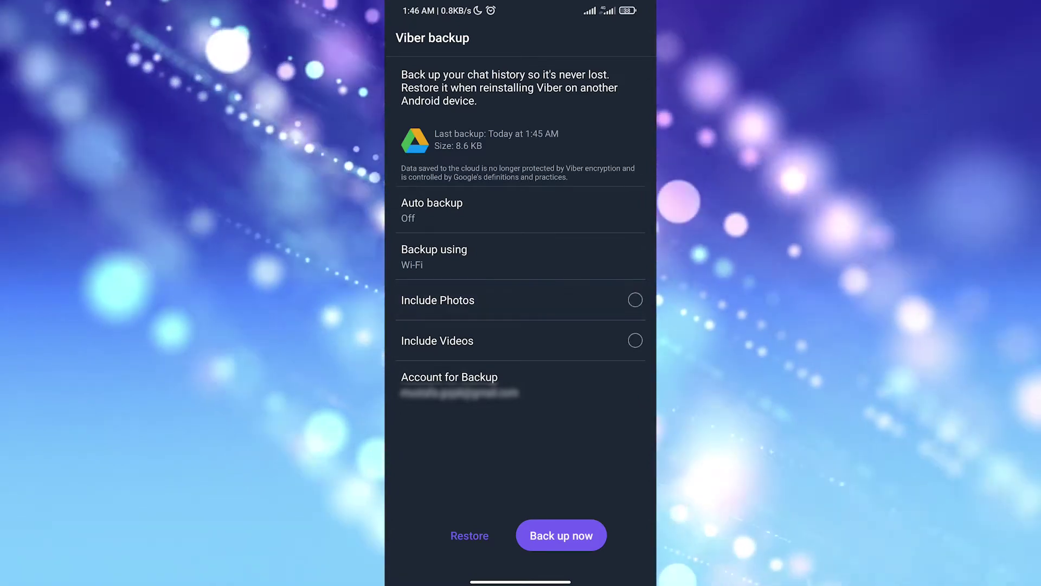
{"action": "left_click", "coordinate": [434, 255]}
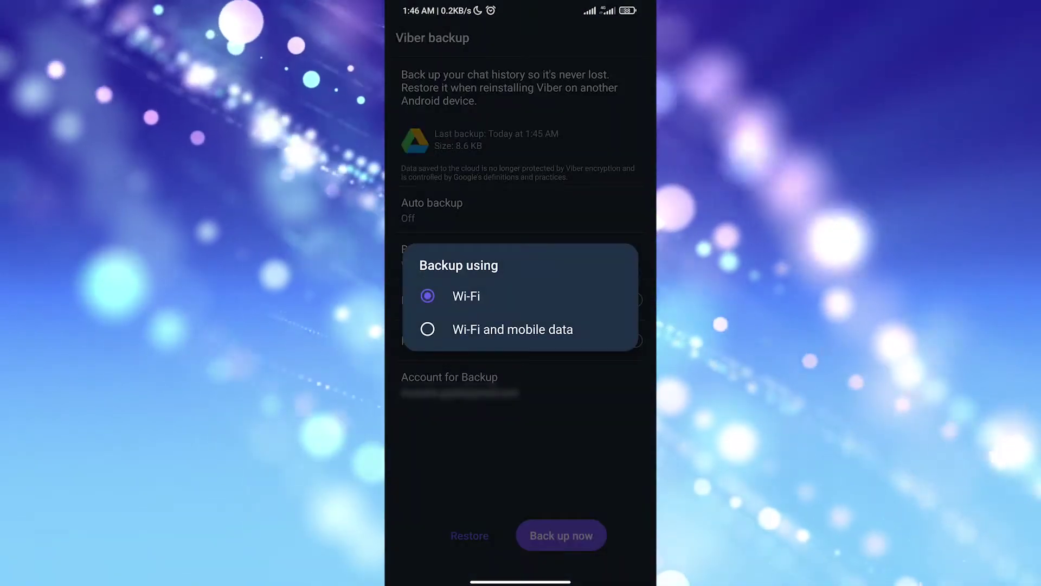
{"action": "key", "text": "Escape"}
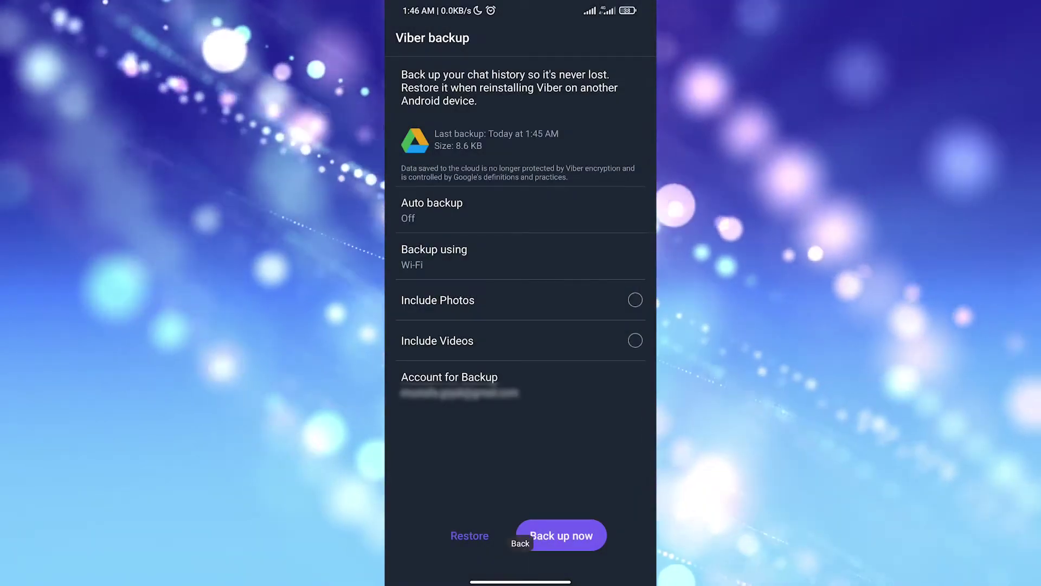
{"action": "key", "text": "Escape"}
{"action": "key", "text": "Escape"}
{"action": "key", "text": "Escape"}
{"action": "key", "text": "Escape"}
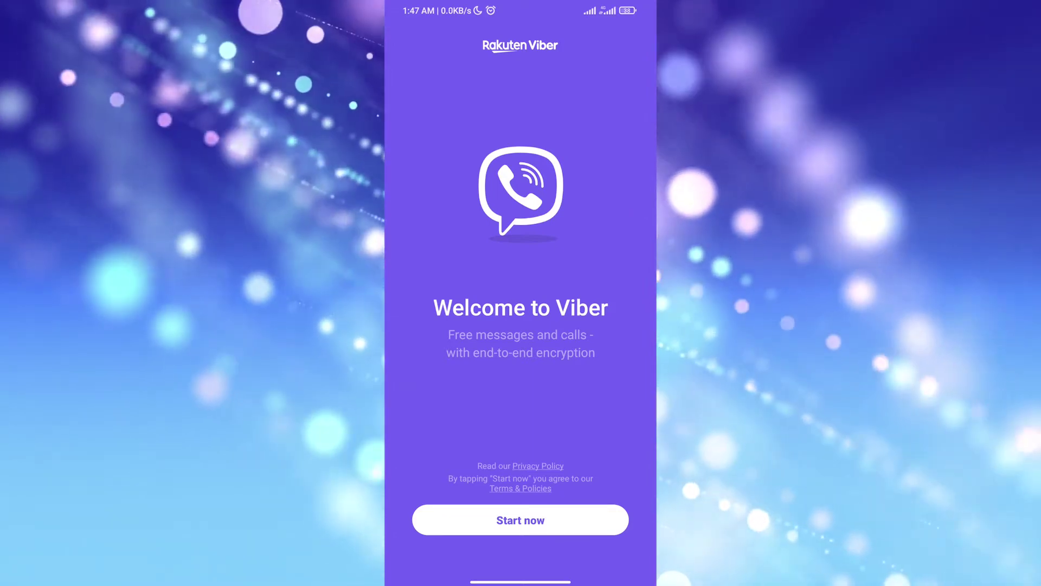
Begin Viber setup on the new phone with Start now on the Welcome screen
{"action": "left_click", "coordinate": [520, 520]}
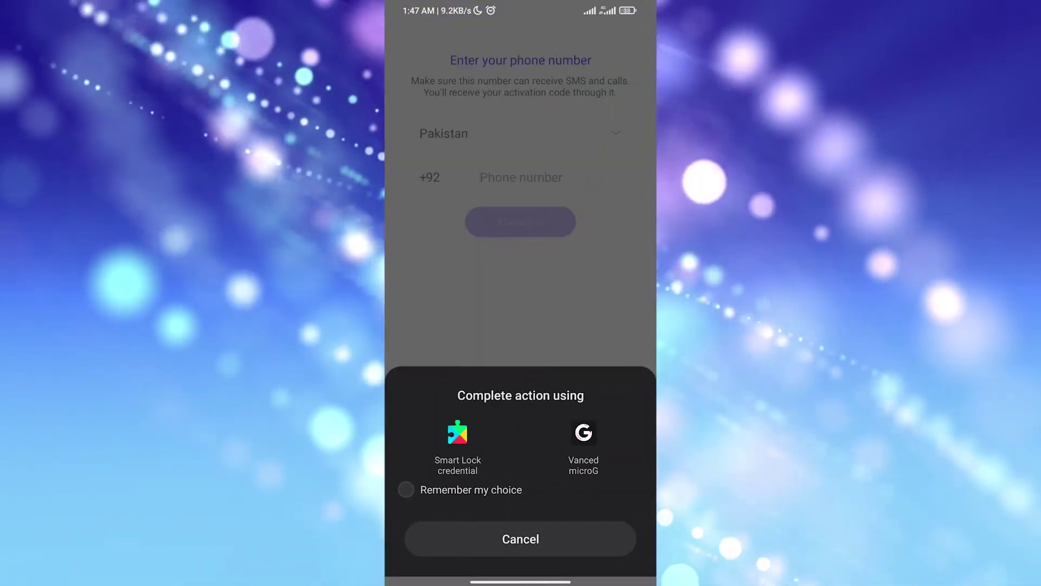
Register the user's Pakistan (+92) phone number and confirm it is correct
{"action": "left_click", "coordinate": [520, 539]}
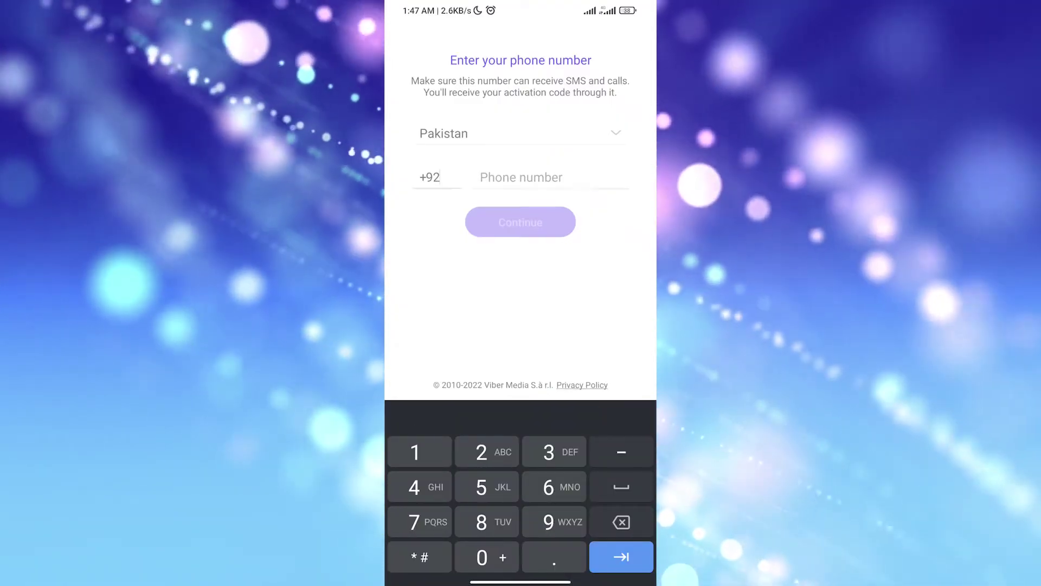
{"action": "left_click", "coordinate": [437, 178]}
{"action": "type", "text": "3"}
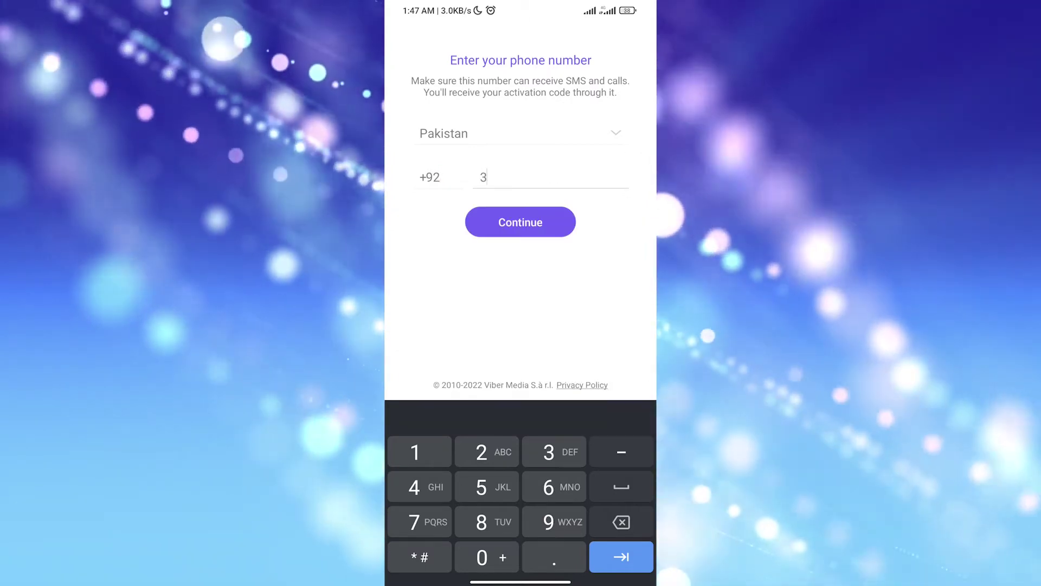
{"action": "type", "text": "488275"}
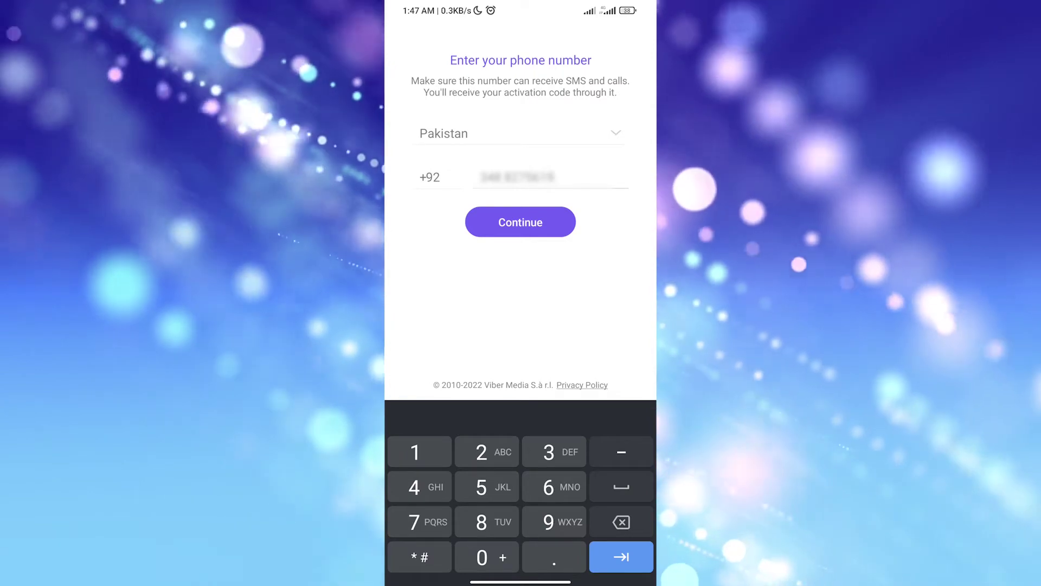
{"action": "left_click", "coordinate": [521, 222]}
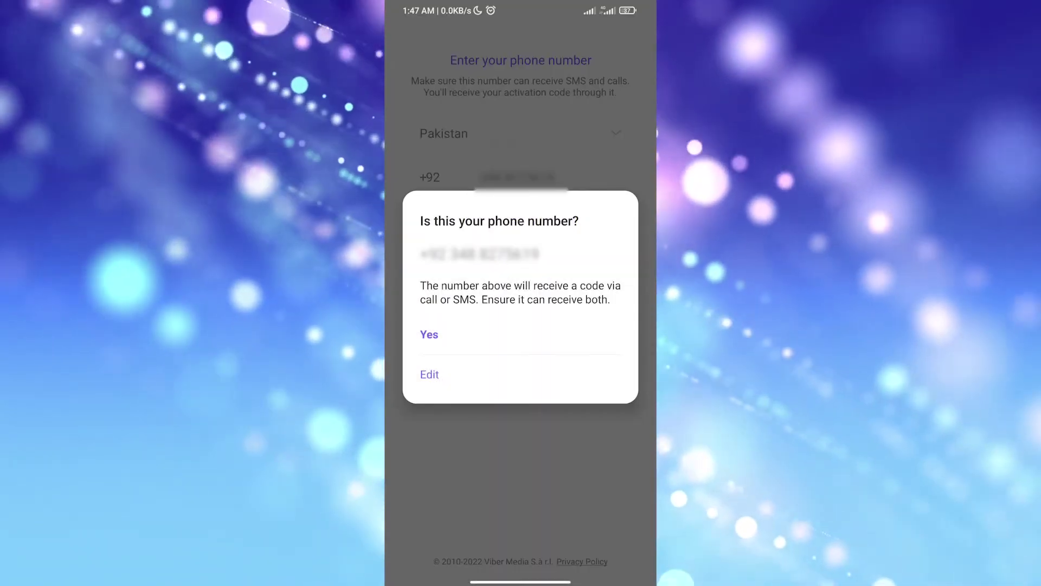
{"action": "left_click", "coordinate": [429, 334]}
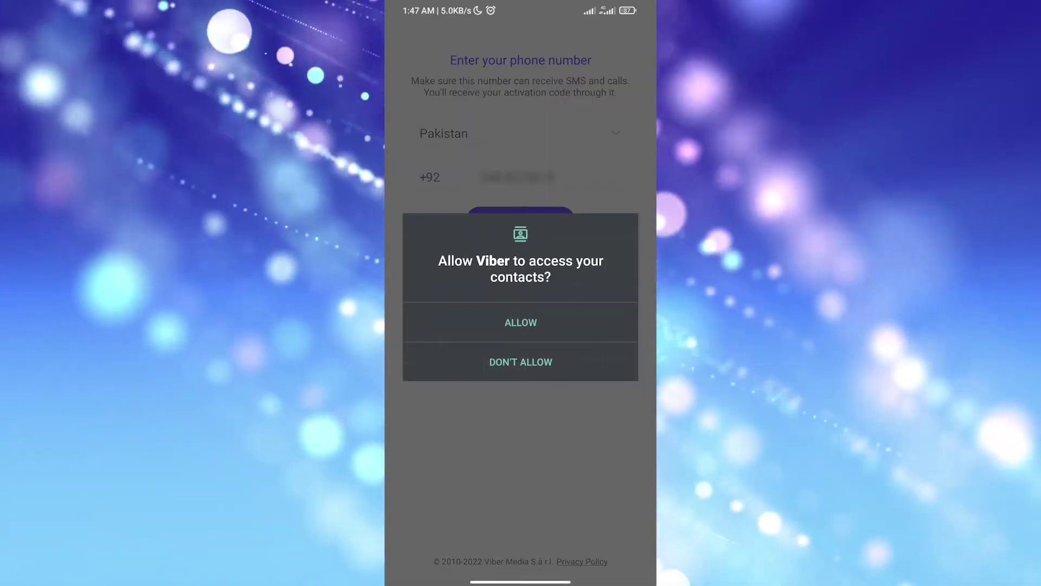
Allow Viber access to contacts and call logs, then select the Full name field
{"action": "left_click", "coordinate": [521, 322]}
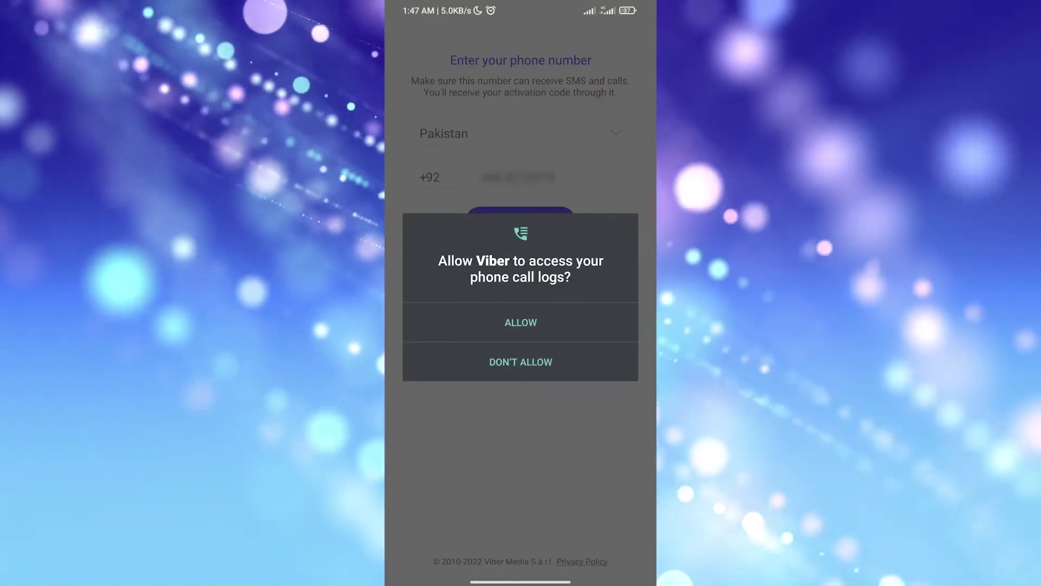
{"action": "left_click", "coordinate": [520, 323]}
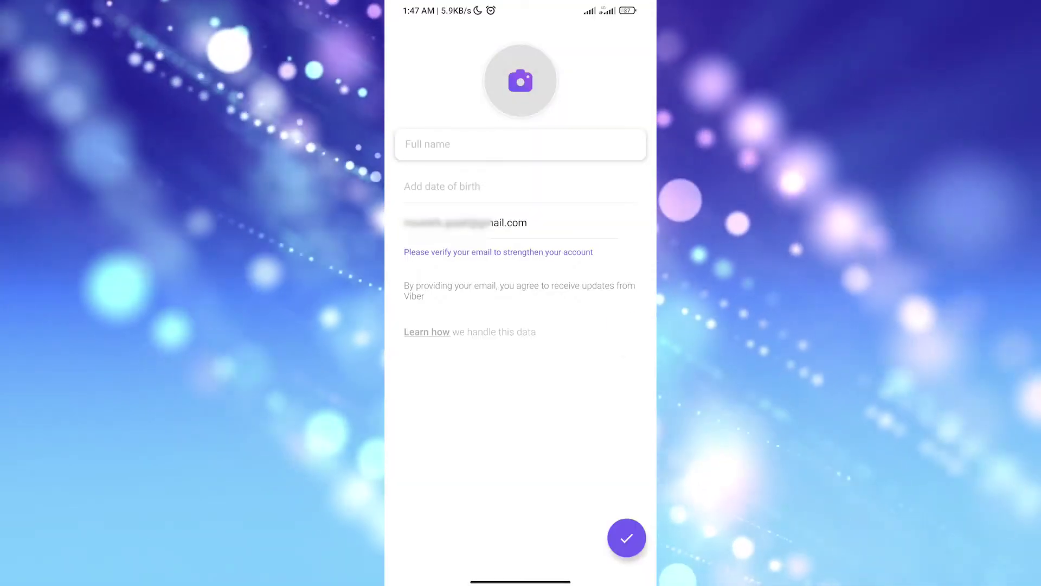
{"action": "left_click", "coordinate": [520, 144]}
Enter the user's full name and save the profile
{"action": "type", "text": "Babul Gojali"}
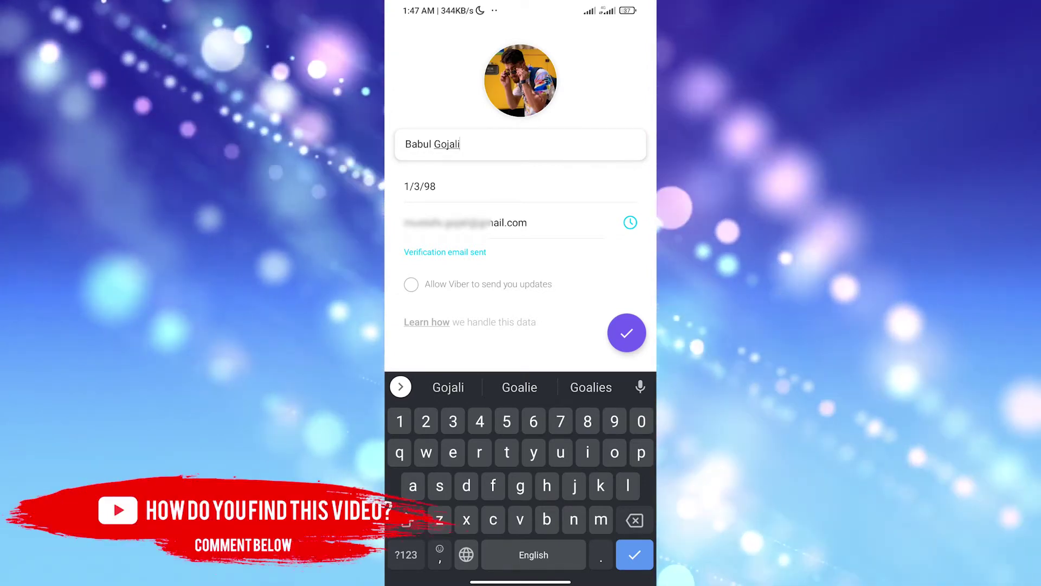
{"action": "key", "text": "Return"}
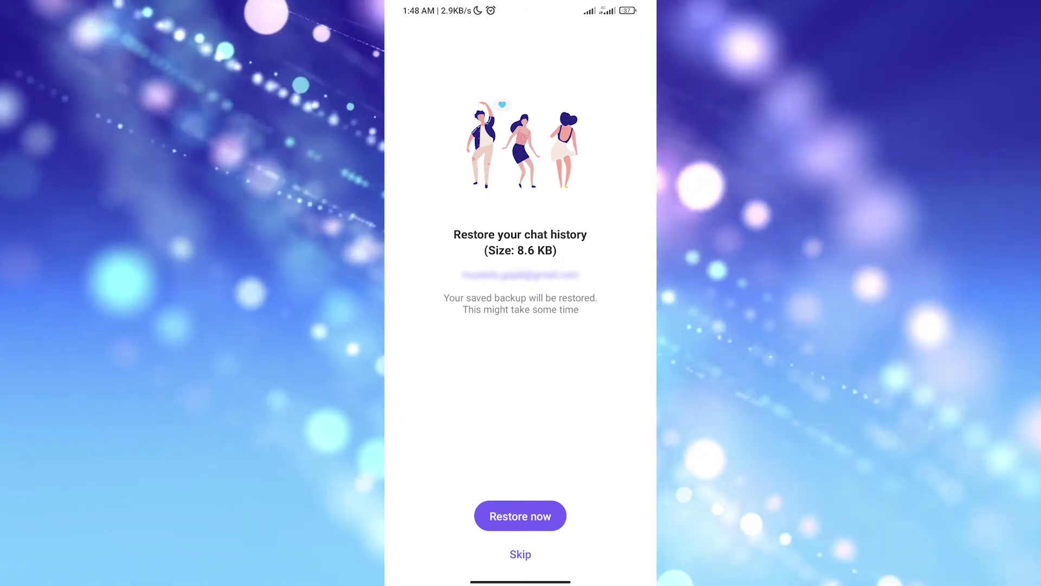
Restore the 8.6 KB chat history backup and allow Viber camera access
{"action": "left_click", "coordinate": [520, 516]}
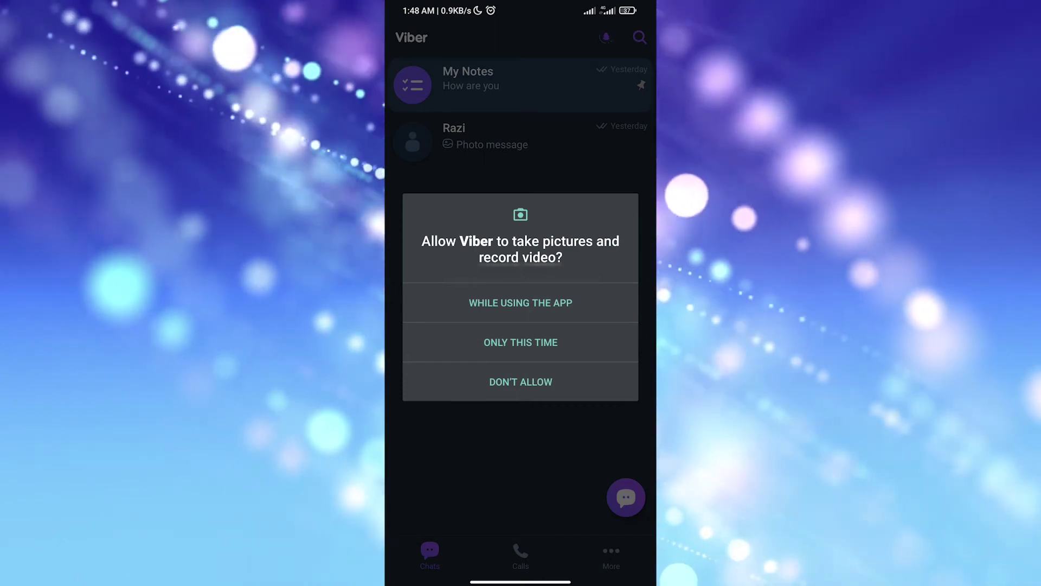
{"action": "left_click", "coordinate": [521, 302]}
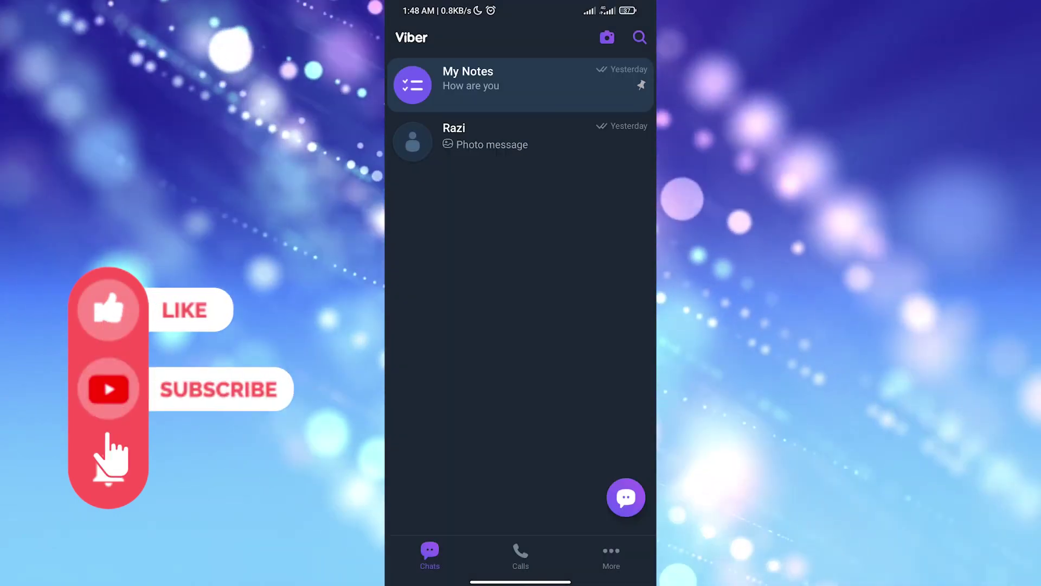
Open the My Notes chat showing 'Gotta buy groceries' and 'How are you'
{"action": "left_click", "coordinate": [488, 84]}
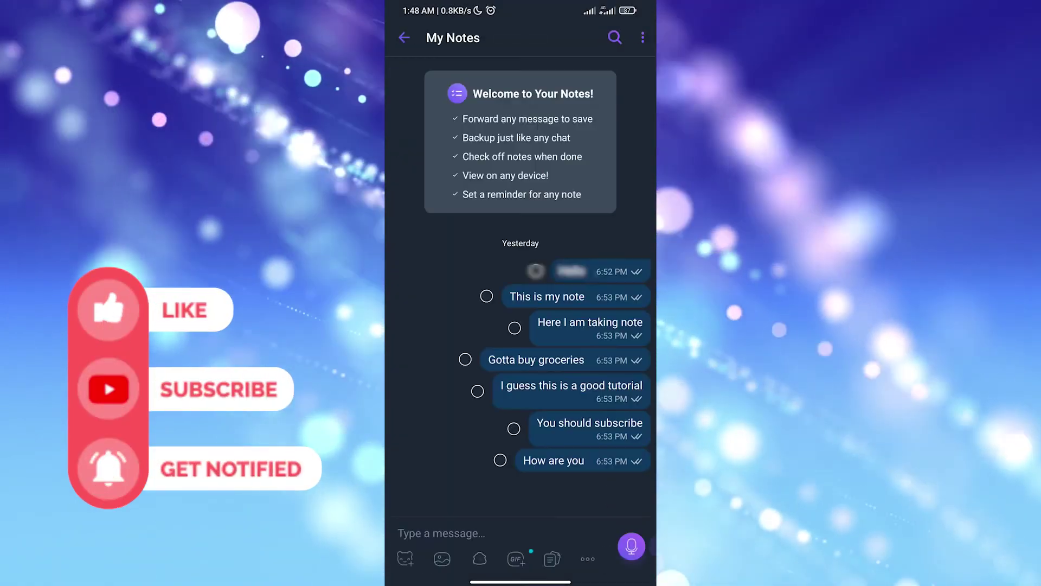